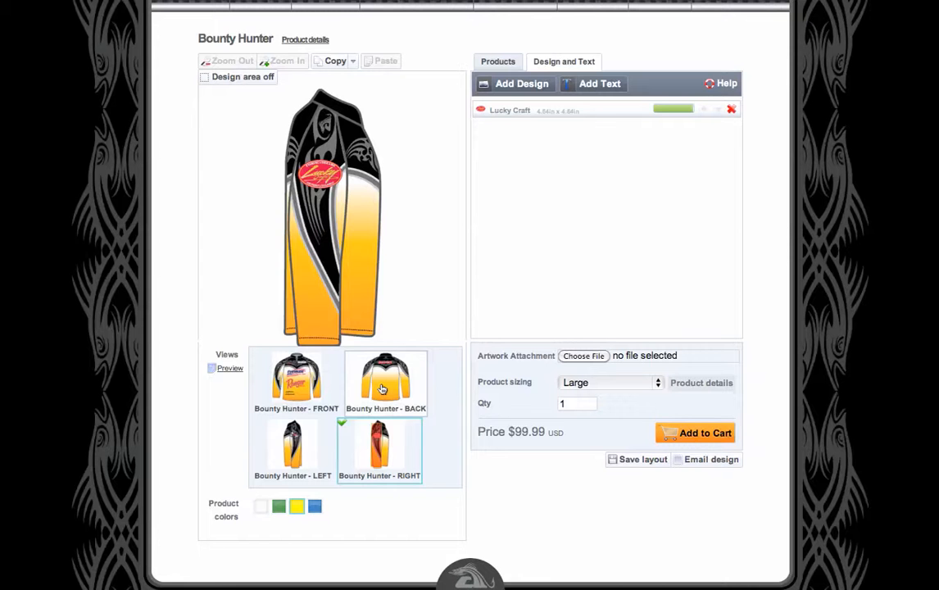
Show the back view of the jersey and select the name lettering on it
{"action": "left_click", "coordinate": [382, 389]}
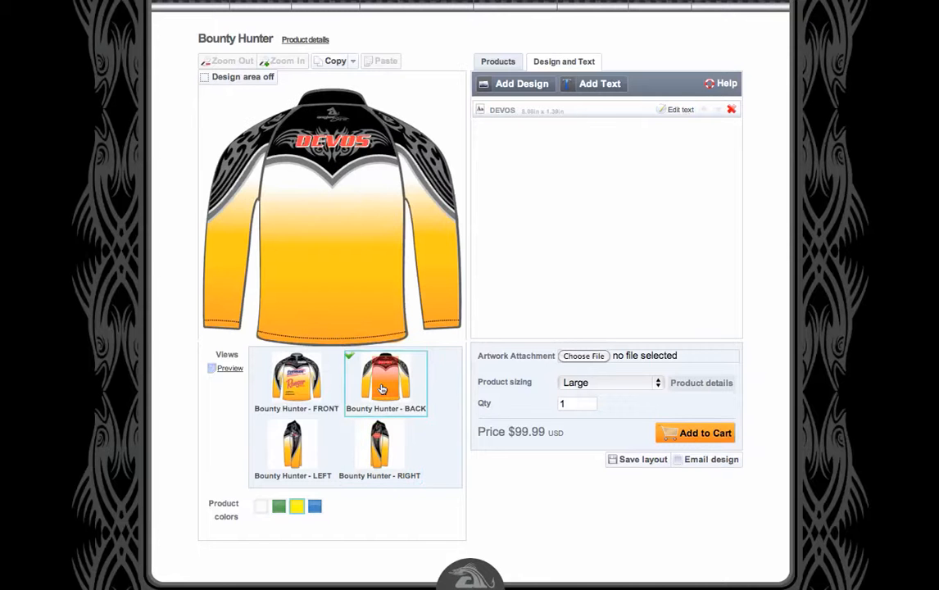
{"action": "left_click", "coordinate": [331, 146]}
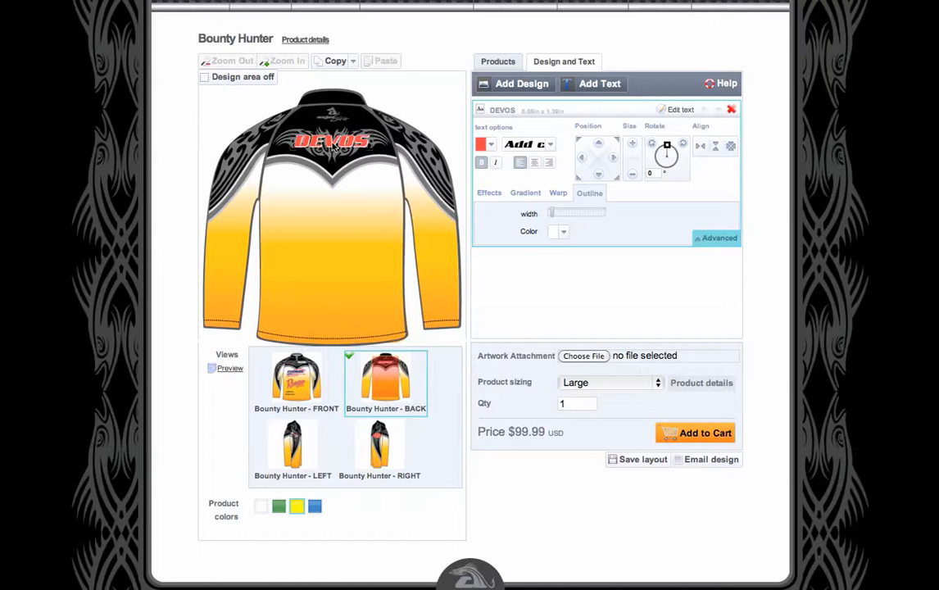
{"action": "left_click", "coordinate": [551, 146]}
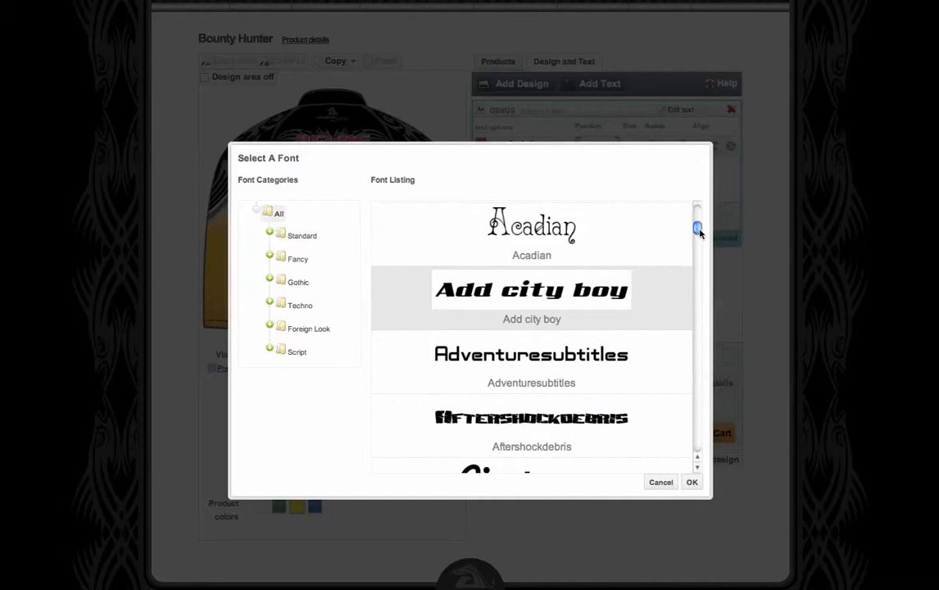
{"action": "mouse_move", "coordinate": [699, 232]}
{"action": "left_mouse_down"}
{"action": "mouse_move", "coordinate": [699, 250]}
{"action": "mouse_move", "coordinate": [698, 218]}
{"action": "left_mouse_up"}
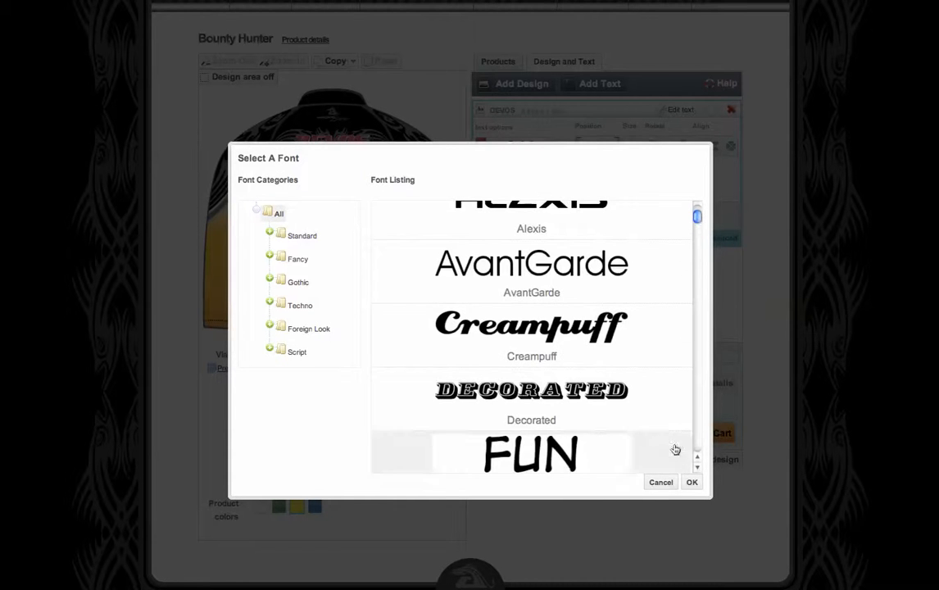
{"action": "left_click", "coordinate": [661, 483]}
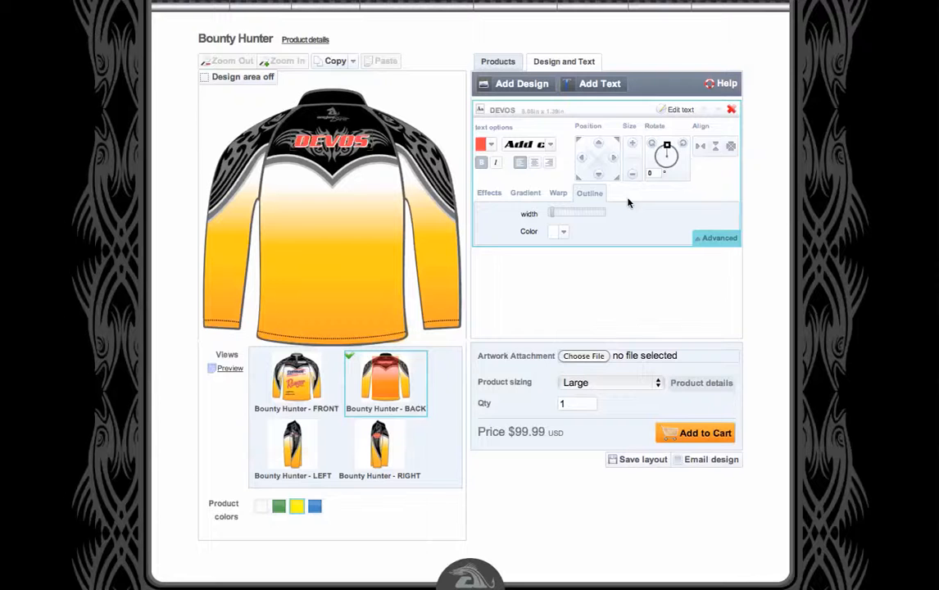
Change the font of the name lettering on the jersey's back to Romeo
{"action": "left_click", "coordinate": [541, 145]}
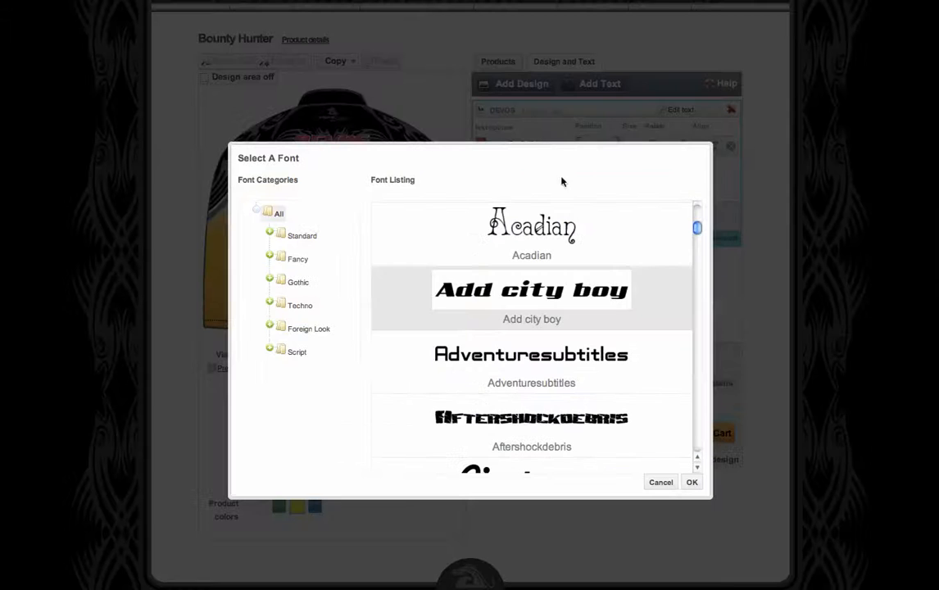
{"action": "left_click_drag", "start_coordinate": [697, 230], "coordinate": [665, 412]}
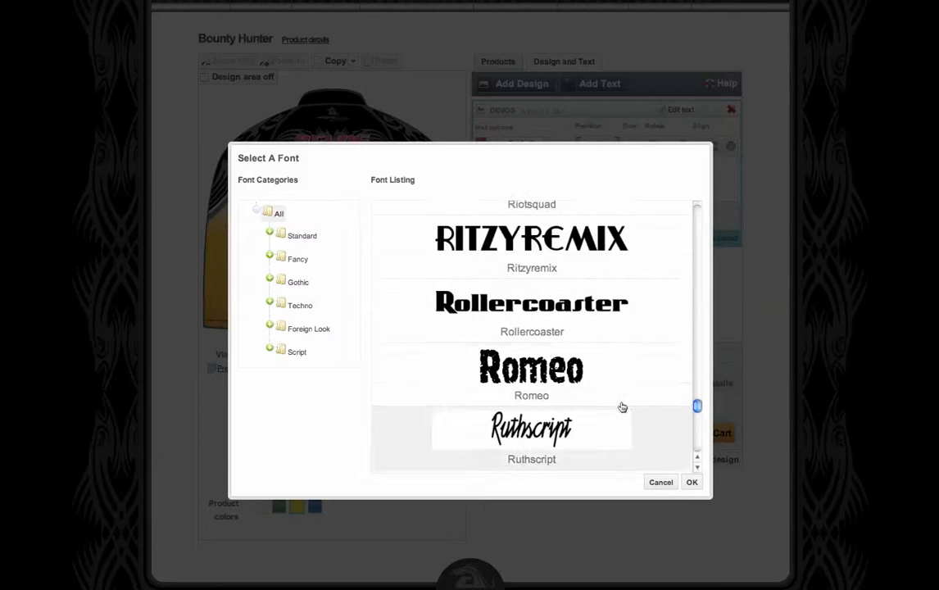
{"action": "left_click", "coordinate": [565, 360]}
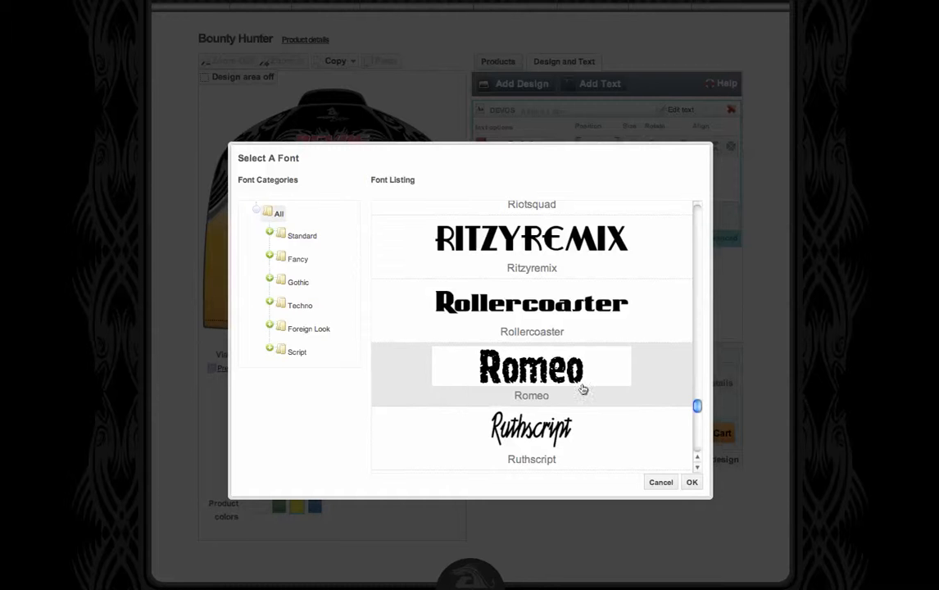
{"action": "left_click", "coordinate": [692, 482]}
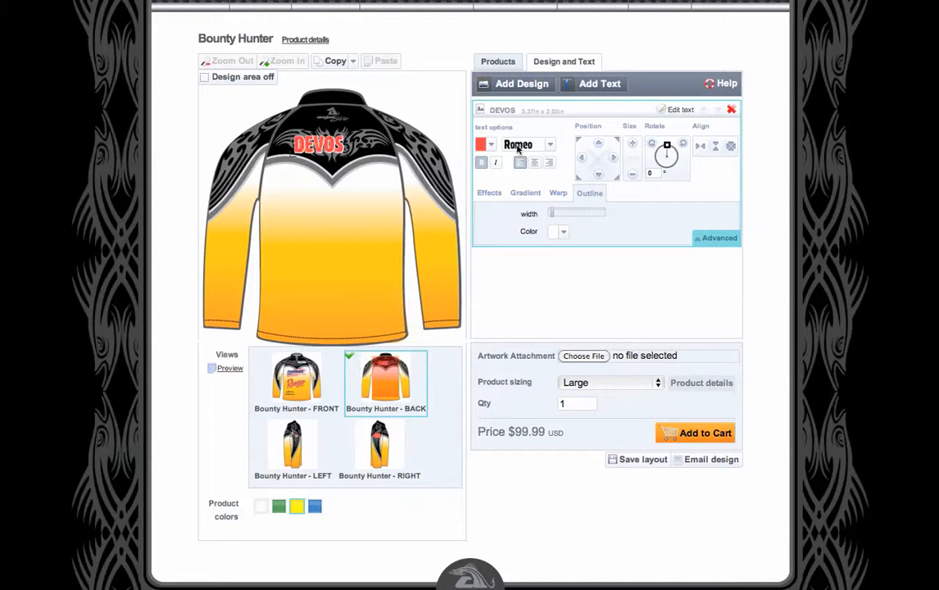
Enlarge the name lettering to about 9.6 in wide and center it horizontally on the jersey's back
{"action": "left_click", "coordinate": [633, 146]}
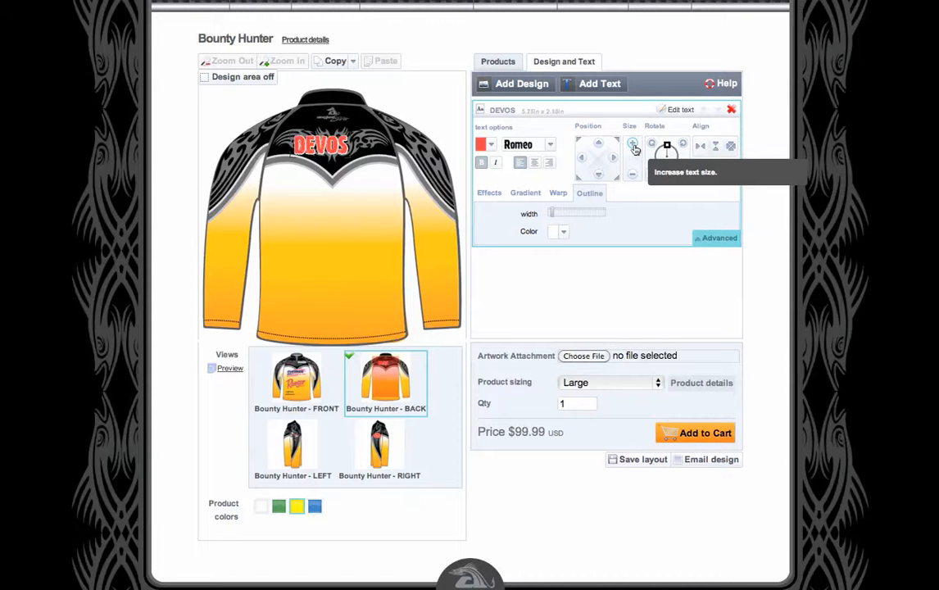
{"action": "left_click", "coordinate": [634, 146]}
{"action": "left_click", "coordinate": [634, 146]}
{"action": "left_click", "coordinate": [633, 145]}
{"action": "left_click", "coordinate": [634, 146]}
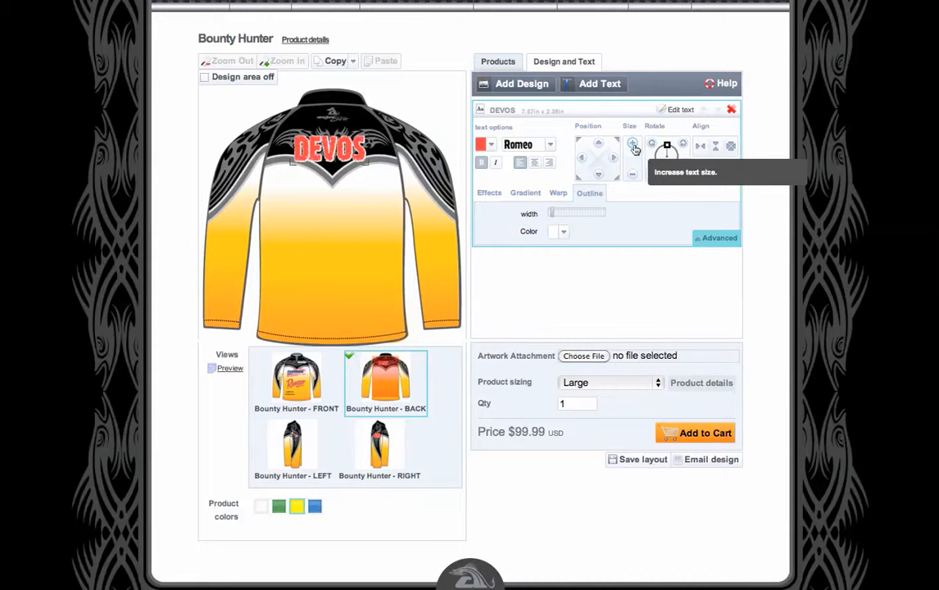
{"action": "left_click", "coordinate": [634, 146]}
{"action": "left_click", "coordinate": [634, 146]}
{"action": "left_click", "coordinate": [634, 146]}
{"action": "left_click", "coordinate": [634, 146]}
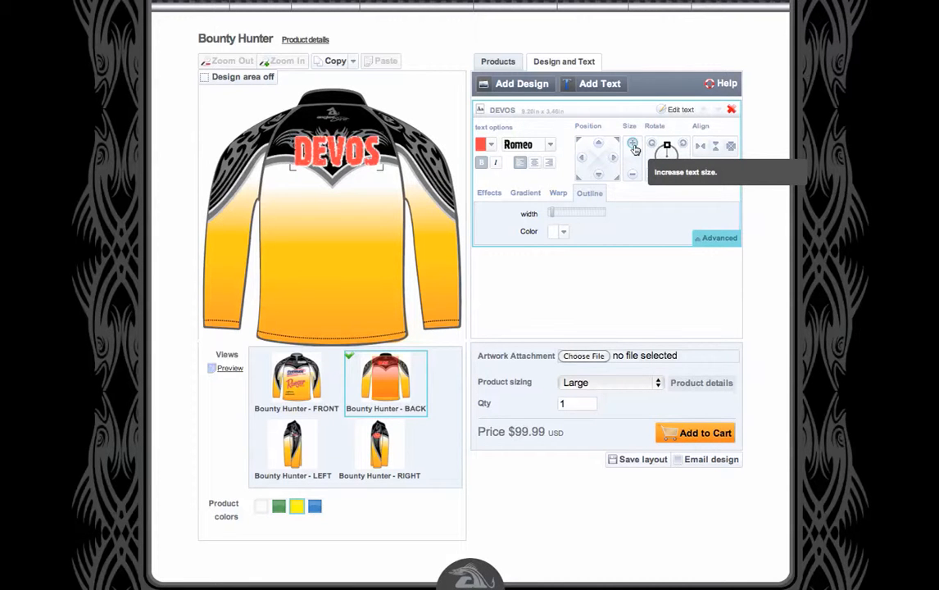
{"action": "left_click", "coordinate": [633, 146]}
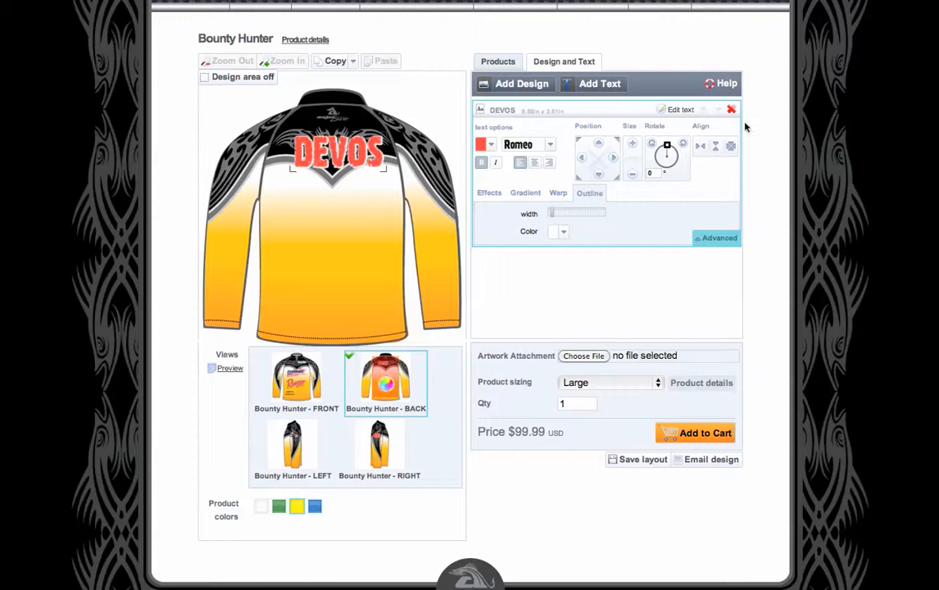
{"action": "left_click", "coordinate": [702, 147]}
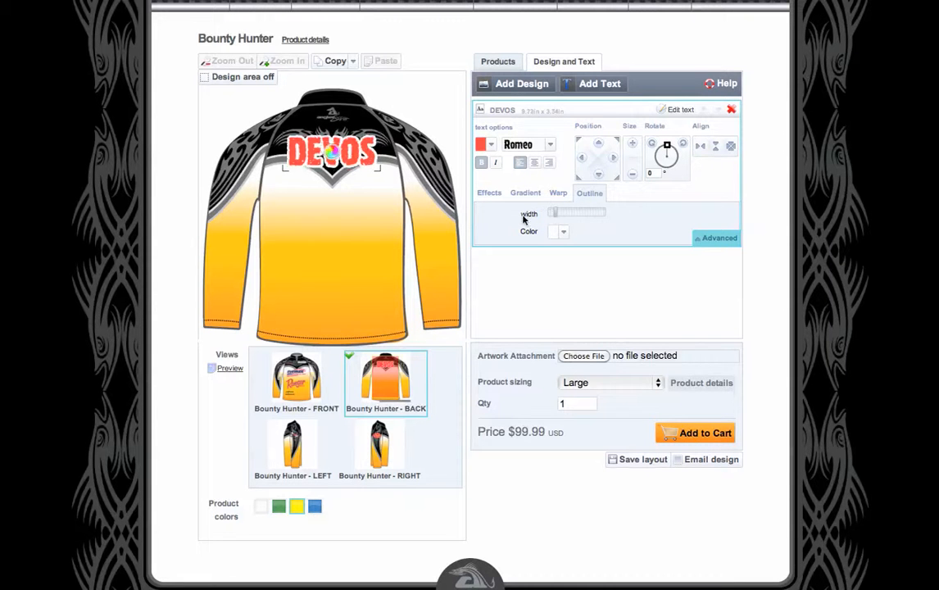
Color the name lettering's outline green and its fill the palest pink of the standard colors
{"action": "left_click", "coordinate": [562, 232]}
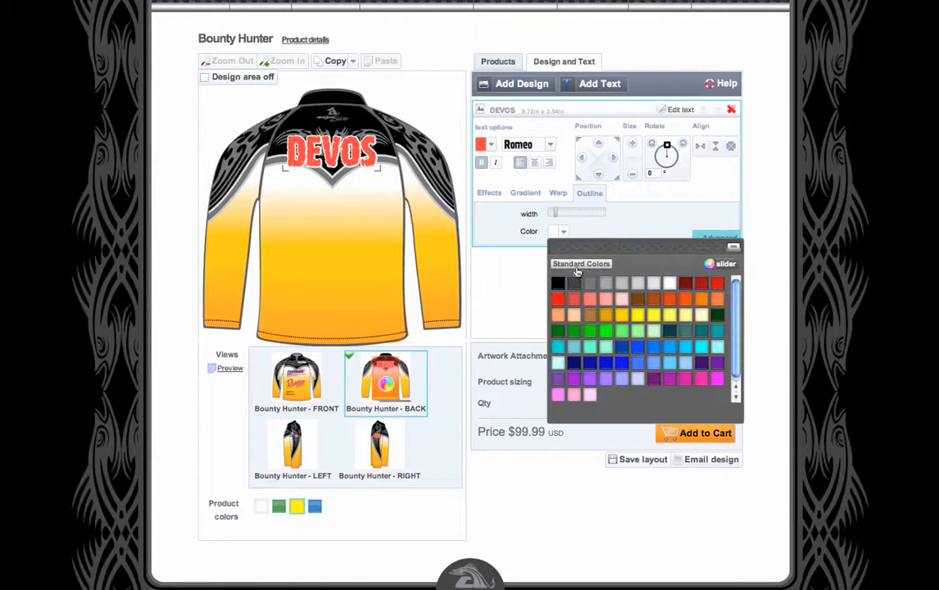
{"action": "left_click", "coordinate": [592, 332]}
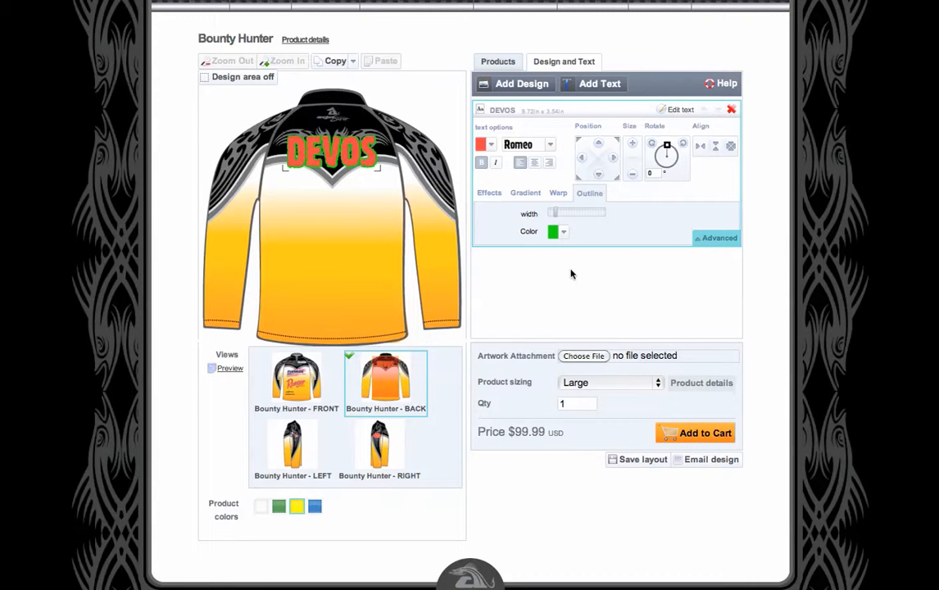
{"action": "left_click", "coordinate": [491, 145]}
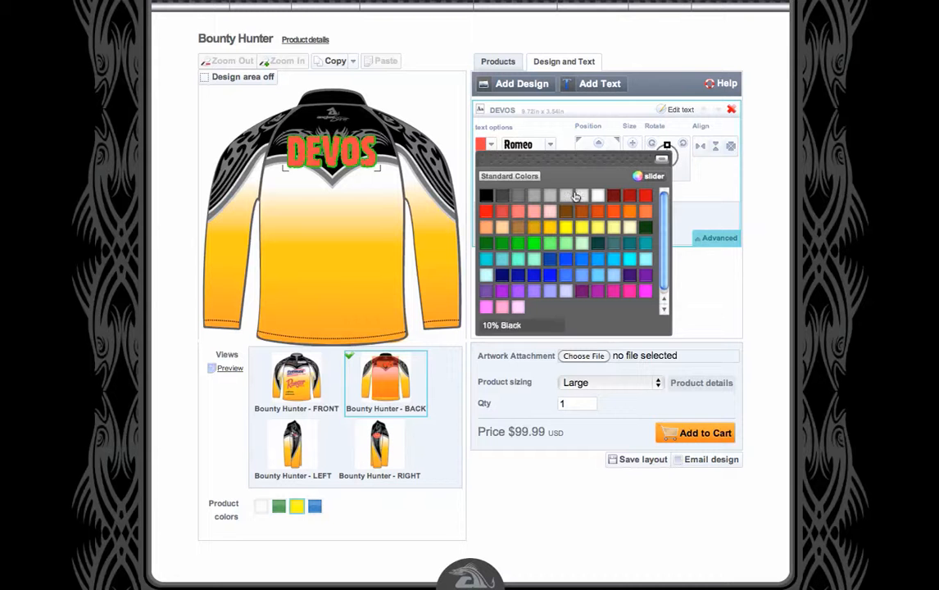
{"action": "left_click", "coordinate": [567, 245]}
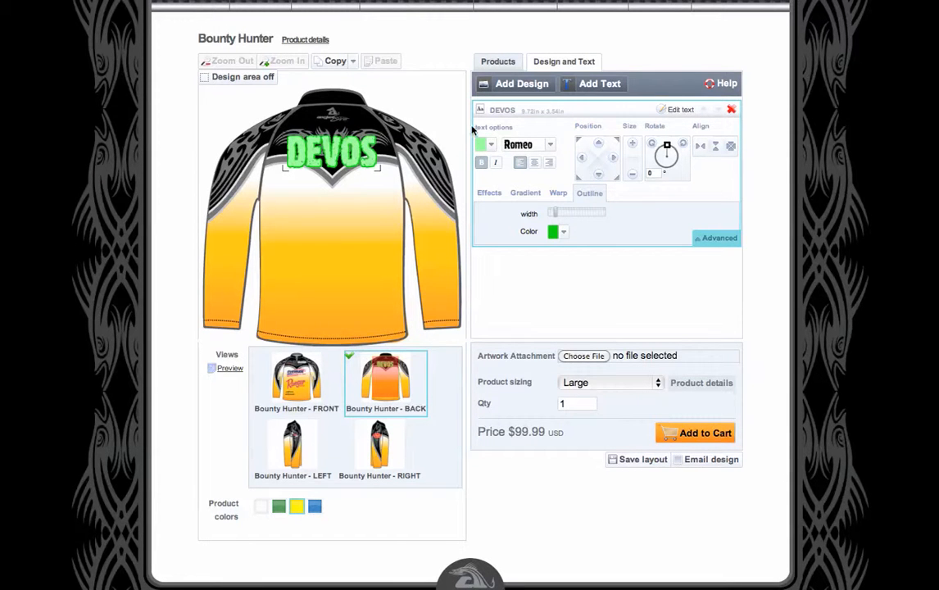
{"action": "left_click", "coordinate": [491, 145]}
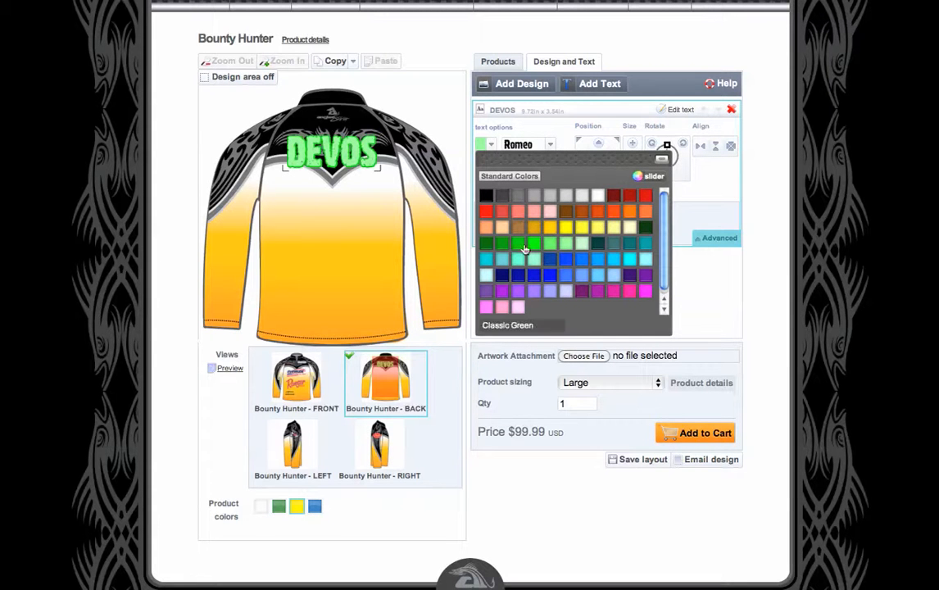
{"action": "left_click", "coordinate": [517, 307]}
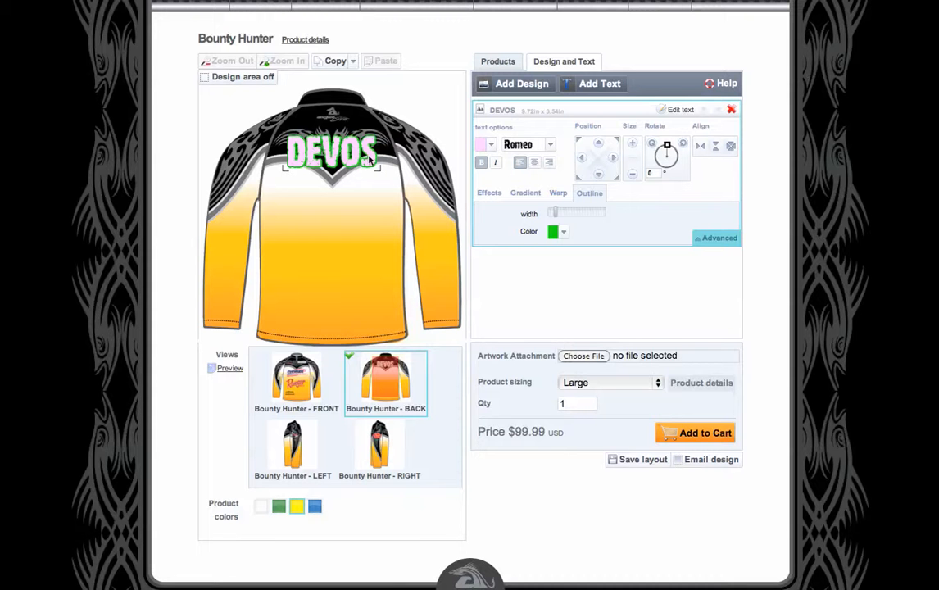
Apply a Shadow effect to the name lettering and increase the shadow's blur to about half
{"action": "left_click", "coordinate": [490, 194]}
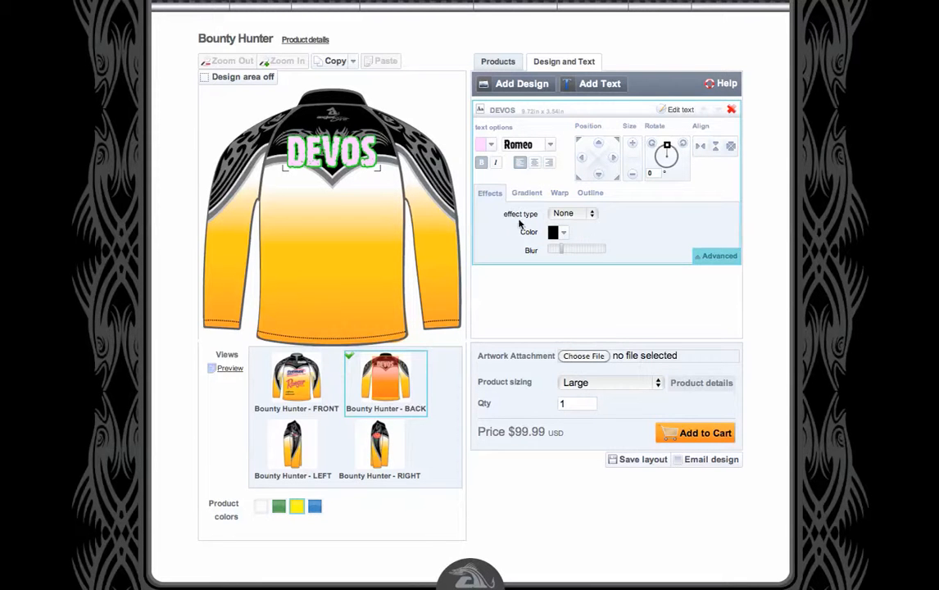
{"action": "left_click", "coordinate": [594, 214]}
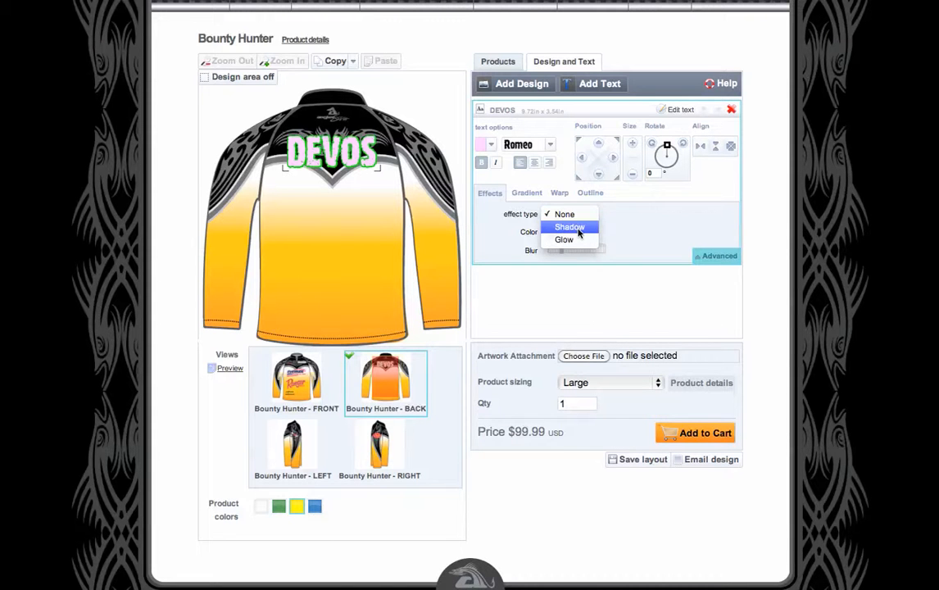
{"action": "left_click", "coordinate": [579, 232]}
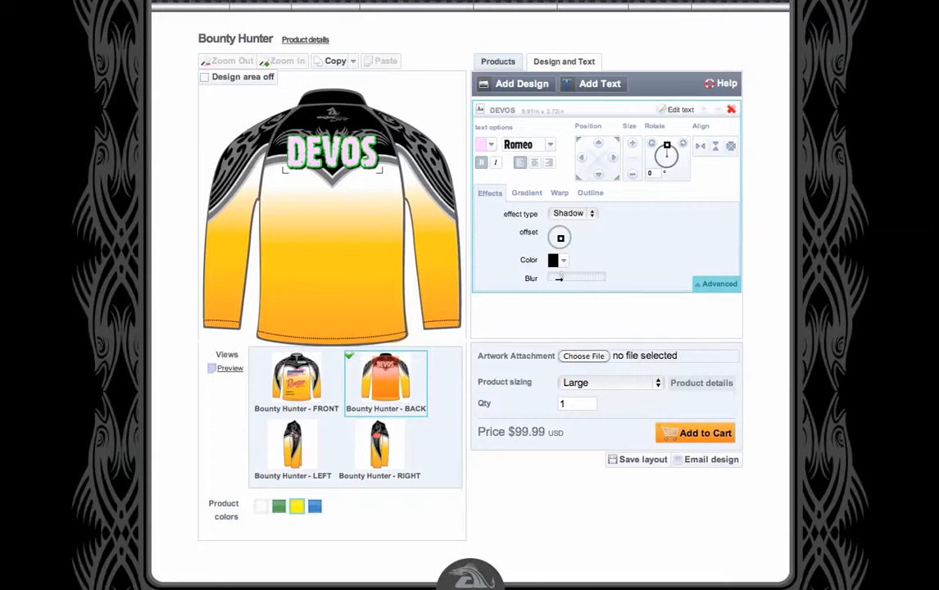
{"action": "left_click_drag", "start_coordinate": [564, 282], "coordinate": [580, 281]}
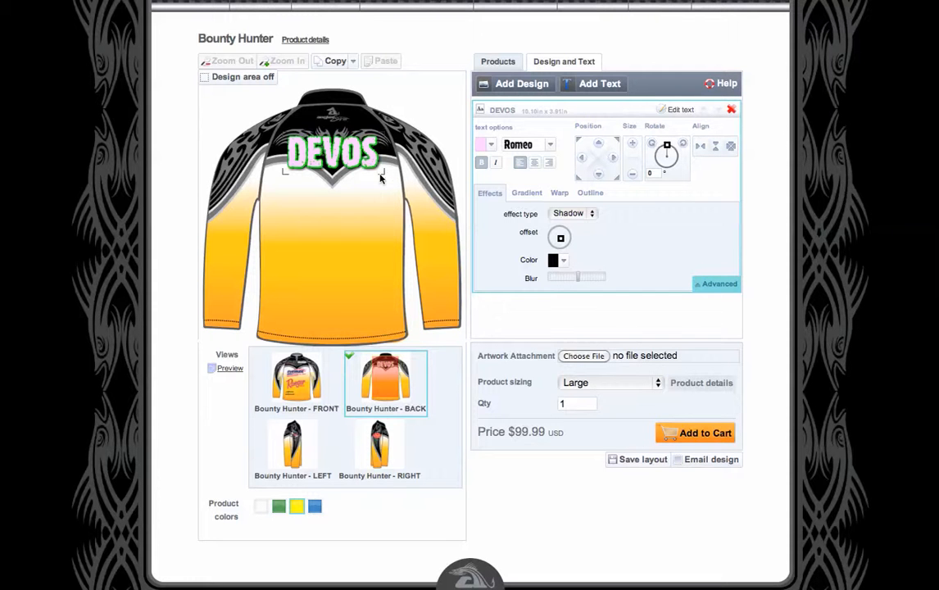
Apply a Vertical gradient to the name lettering with bright magenta as the gradient color
{"action": "left_click", "coordinate": [525, 194]}
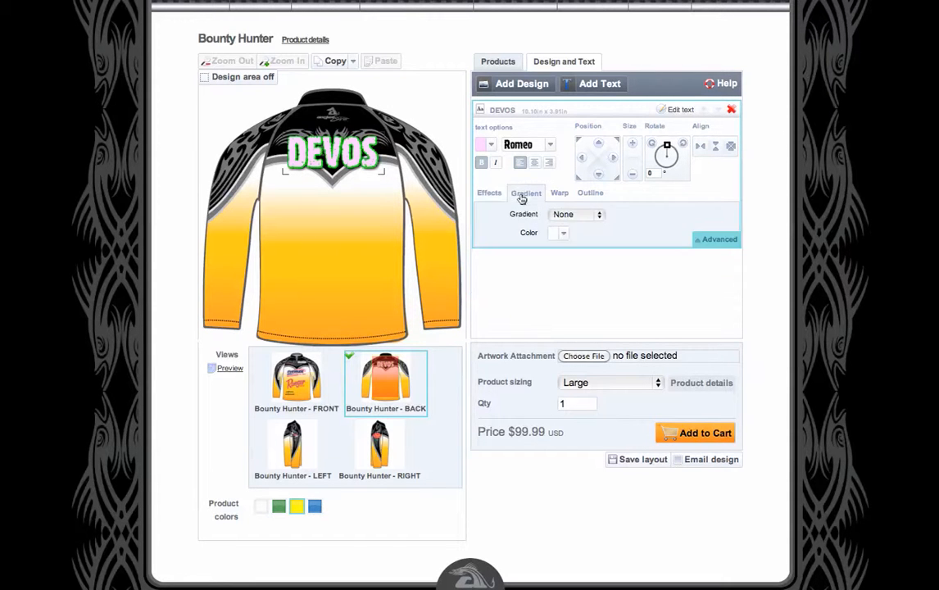
{"action": "left_click", "coordinate": [600, 217]}
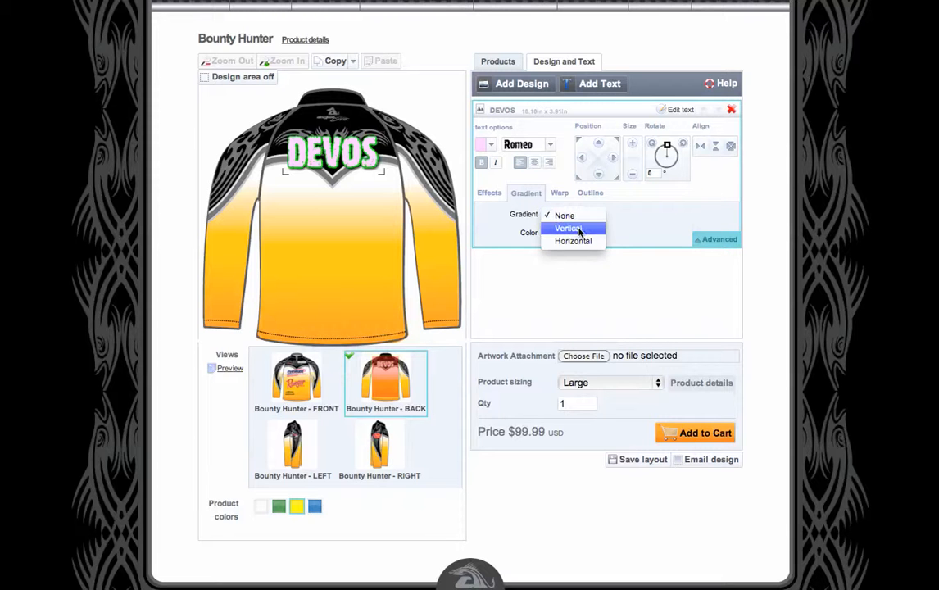
{"action": "left_click", "coordinate": [592, 227]}
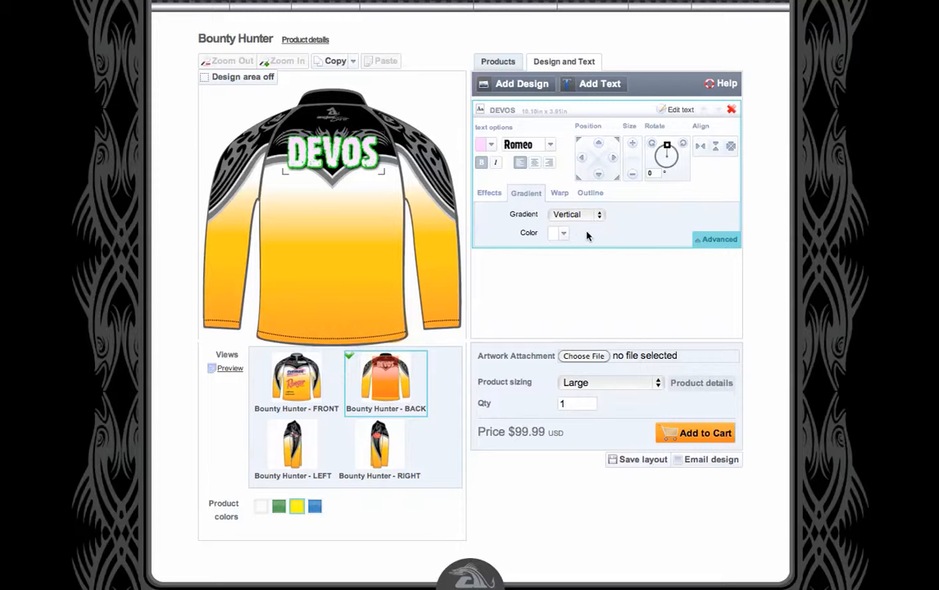
{"action": "left_click", "coordinate": [564, 236]}
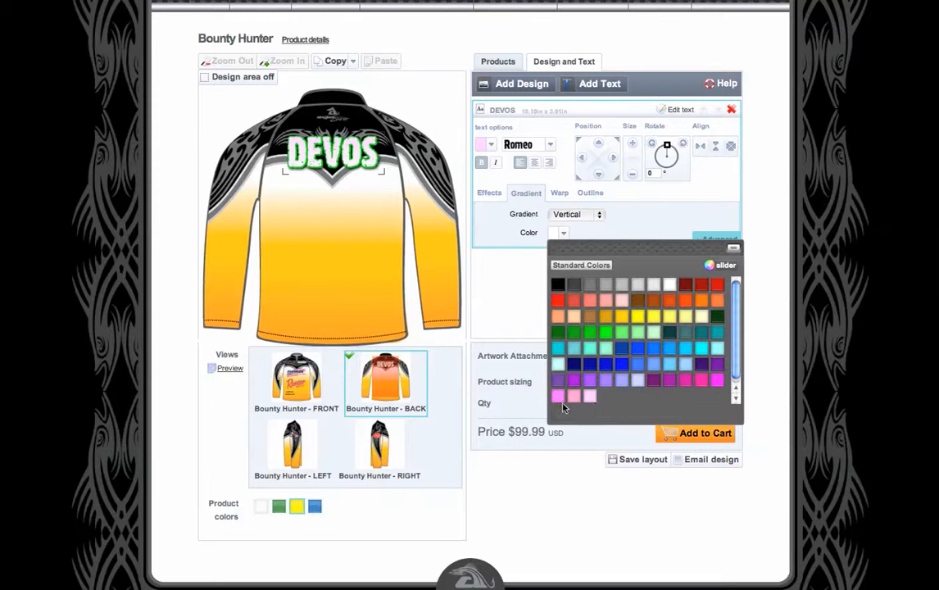
{"action": "left_click", "coordinate": [718, 382]}
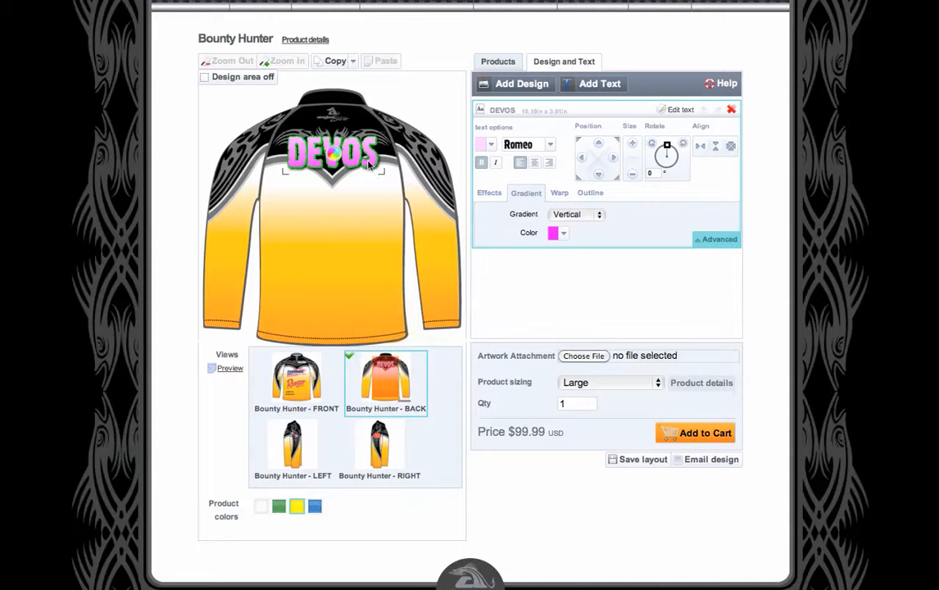
Warp the name lettering into the Wavy shape and move it up into the black area below the collar
{"action": "left_click", "coordinate": [558, 194]}
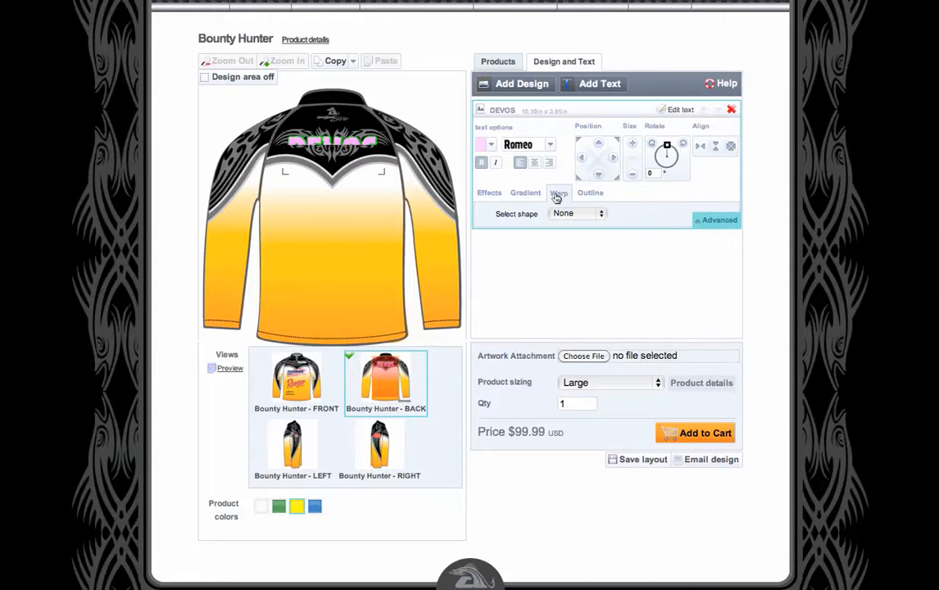
{"action": "left_click", "coordinate": [600, 214]}
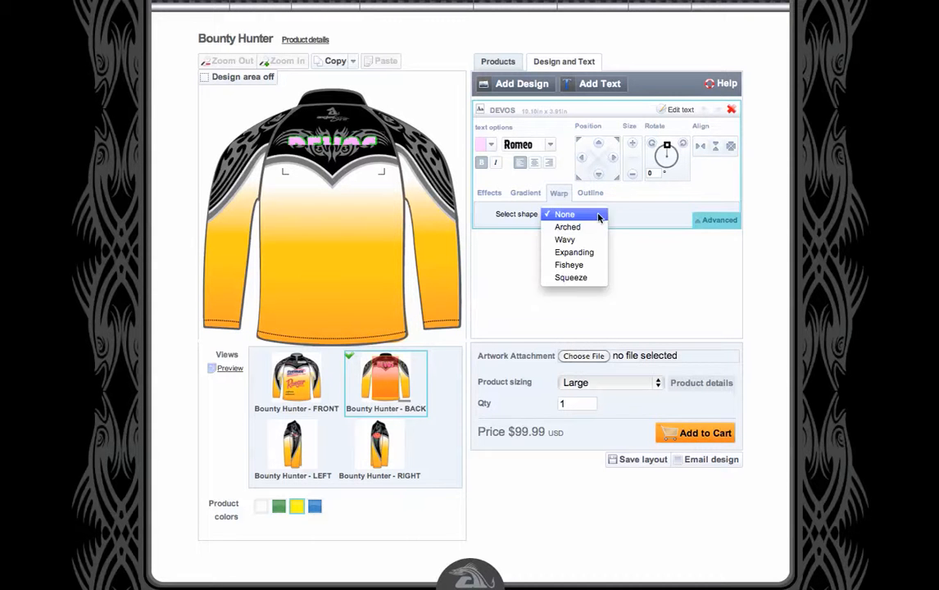
{"action": "left_click", "coordinate": [565, 240]}
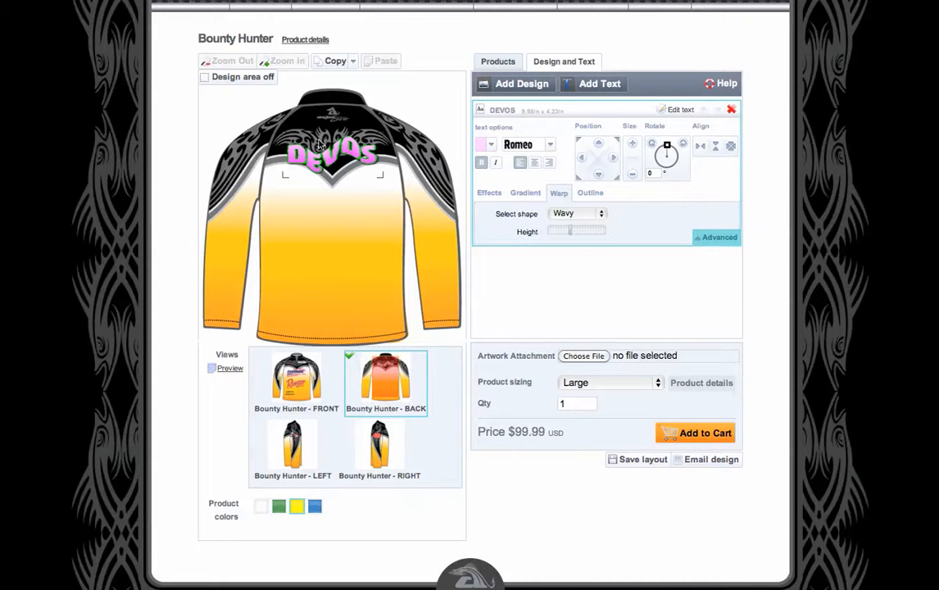
{"action": "left_click_drag", "start_coordinate": [347, 154], "coordinate": [347, 136]}
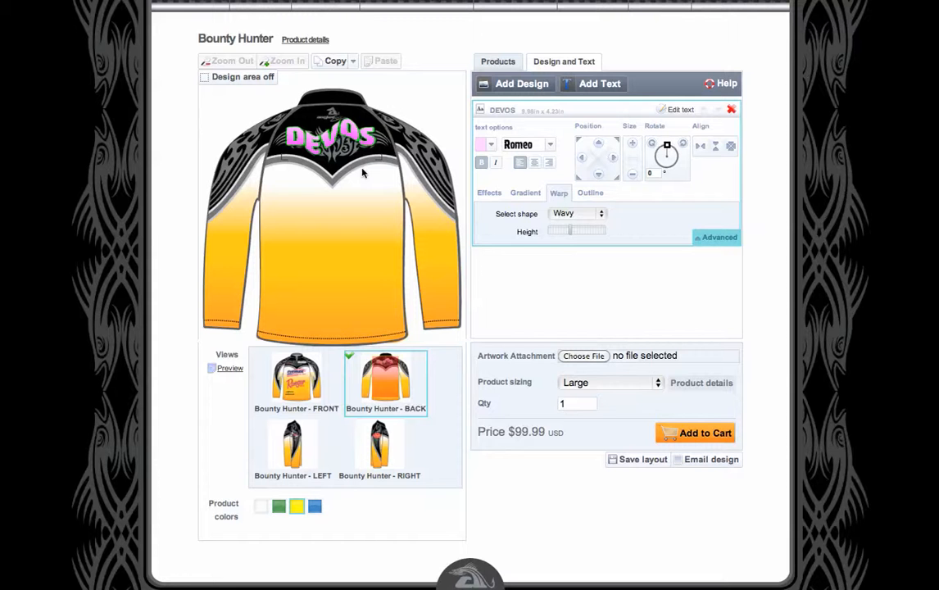
Add a second text object containing another surname in capitals to the jersey's back
{"action": "left_click", "coordinate": [600, 91]}
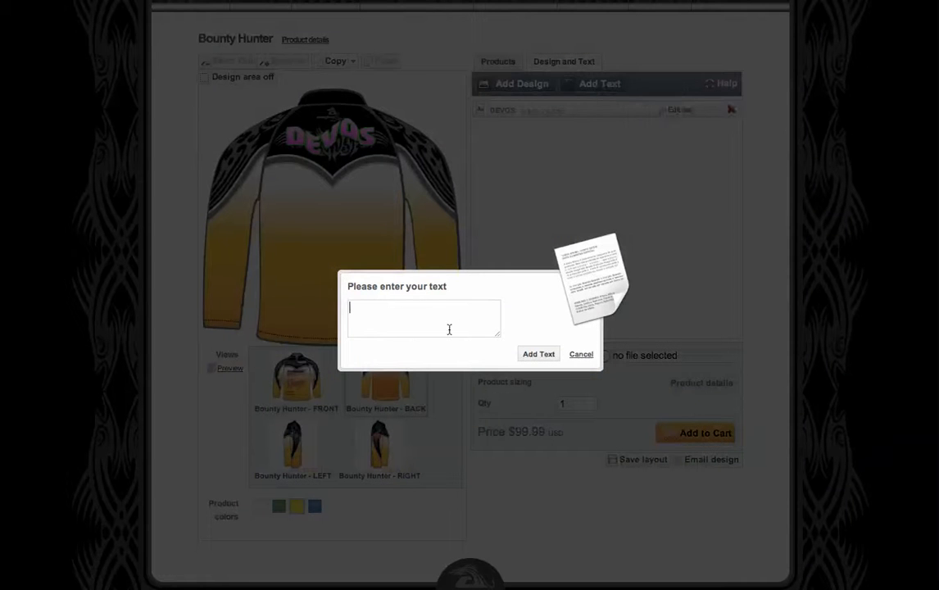
{"action": "type", "text": "HELTON"}
{"action": "left_click", "coordinate": [527, 355]}
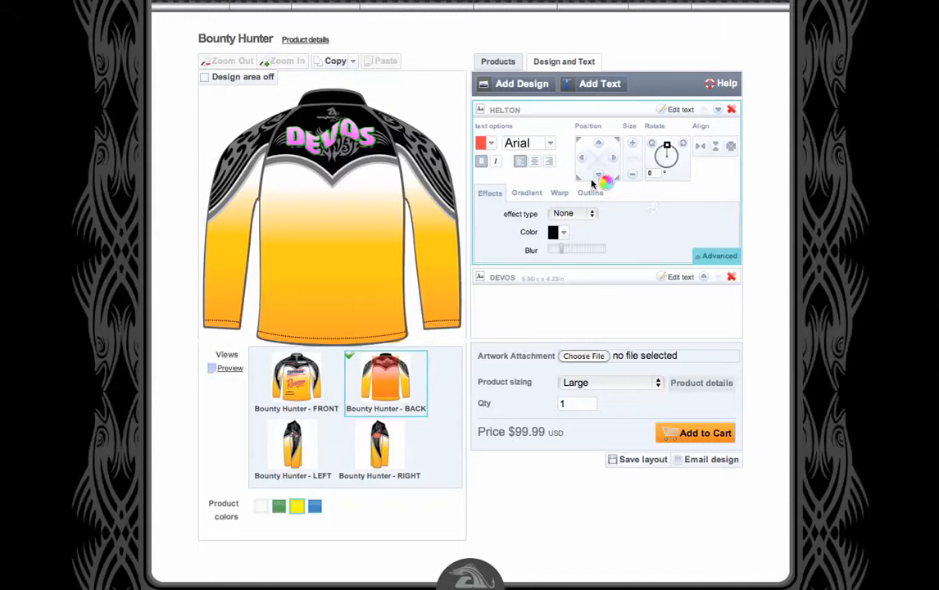
Enlarge the second surname to about 12.9 by 2.5 in and shift it across to sit roughly centered on the jersey's back
{"action": "left_click", "coordinate": [632, 146]}
{"action": "left_click", "coordinate": [633, 146]}
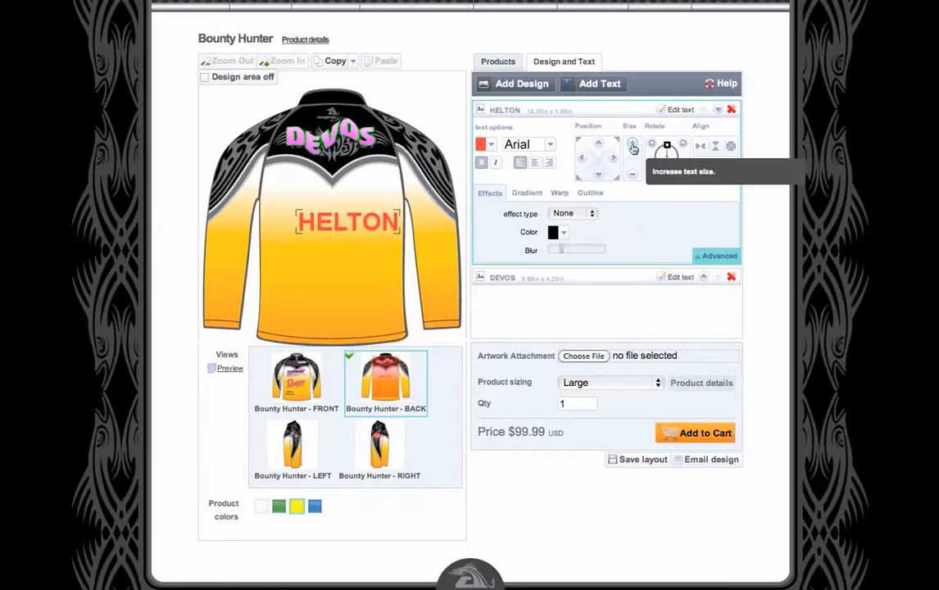
{"action": "left_click_drag", "start_coordinate": [356, 231], "coordinate": [337, 232]}
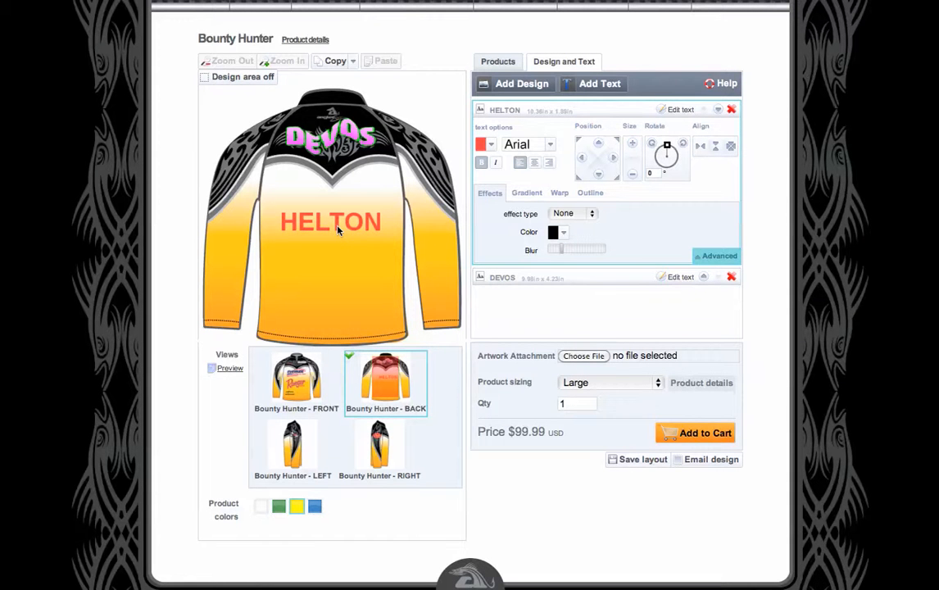
{"action": "left_click", "coordinate": [632, 145]}
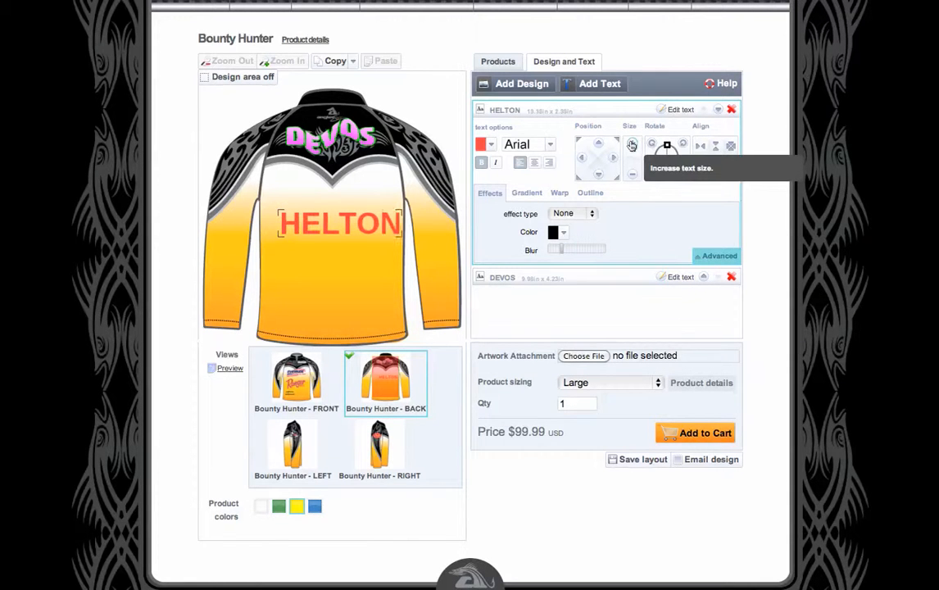
{"action": "left_click_drag", "start_coordinate": [349, 227], "coordinate": [342, 227]}
{"action": "left_click", "coordinate": [341, 227]}
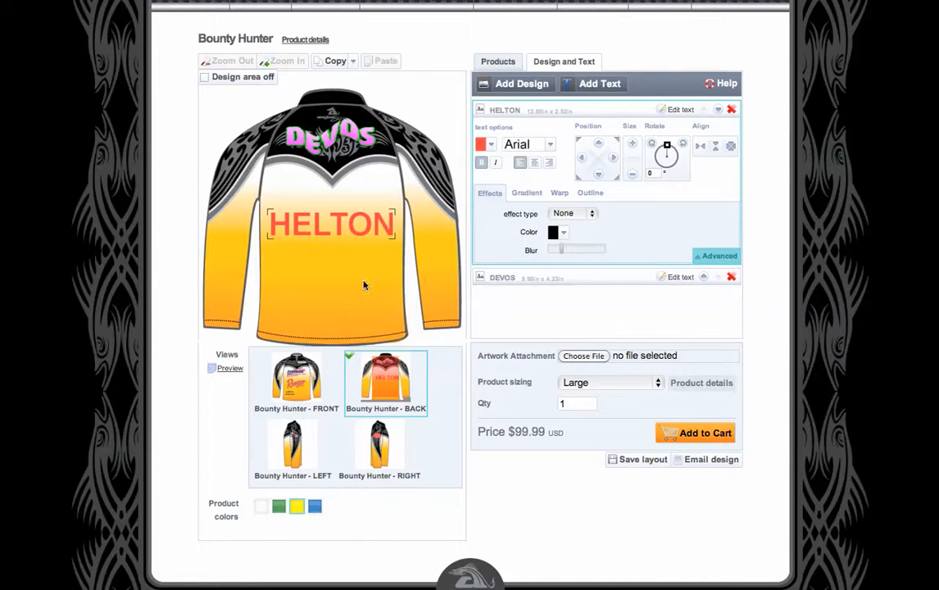
Change the second surname's font to Artbrush and center the lettering horizontally on the jersey's back
{"action": "left_click", "coordinate": [550, 145]}
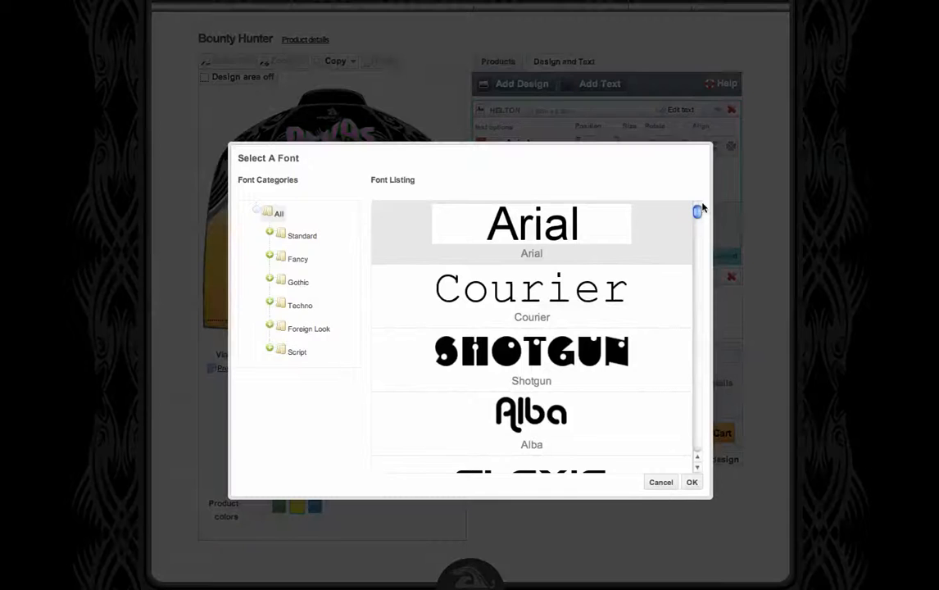
{"action": "left_click_drag", "start_coordinate": [702, 214], "coordinate": [698, 259]}
{"action": "left_click", "coordinate": [680, 242]}
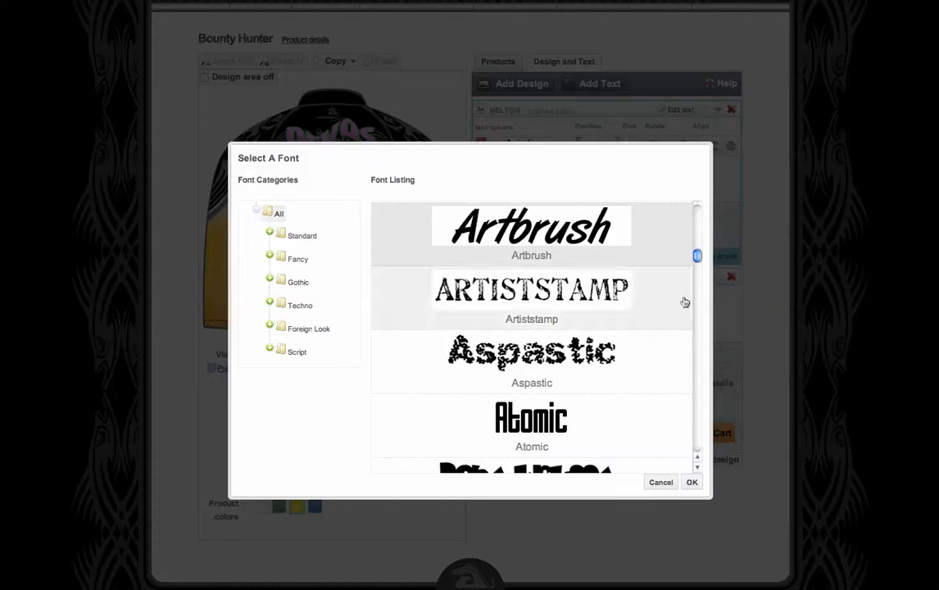
{"action": "left_click", "coordinate": [692, 483]}
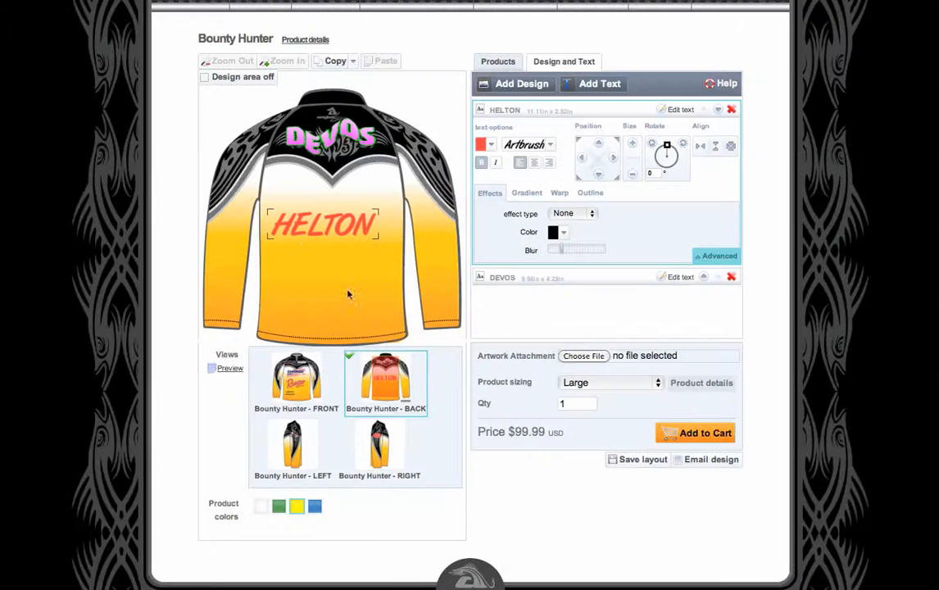
{"action": "left_click", "coordinate": [698, 147]}
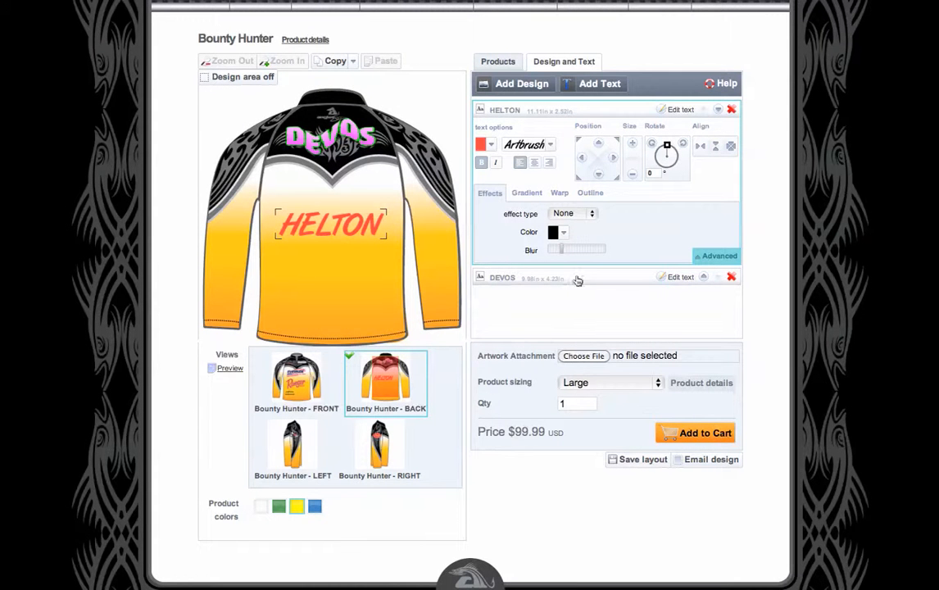
Give the second surname a dark purple outline with the width set to about a quarter of its range
{"action": "left_click", "coordinate": [590, 193]}
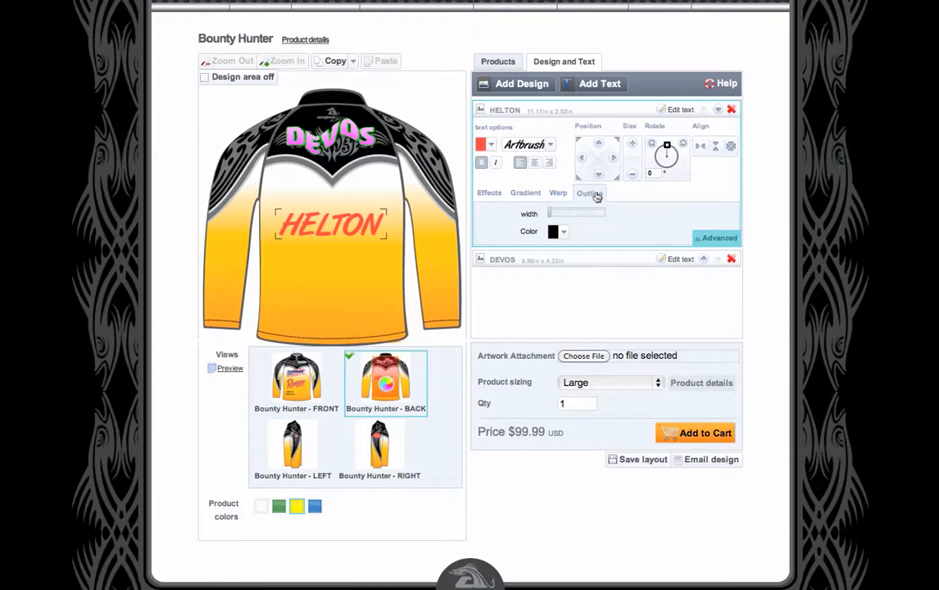
{"action": "left_click", "coordinate": [564, 233]}
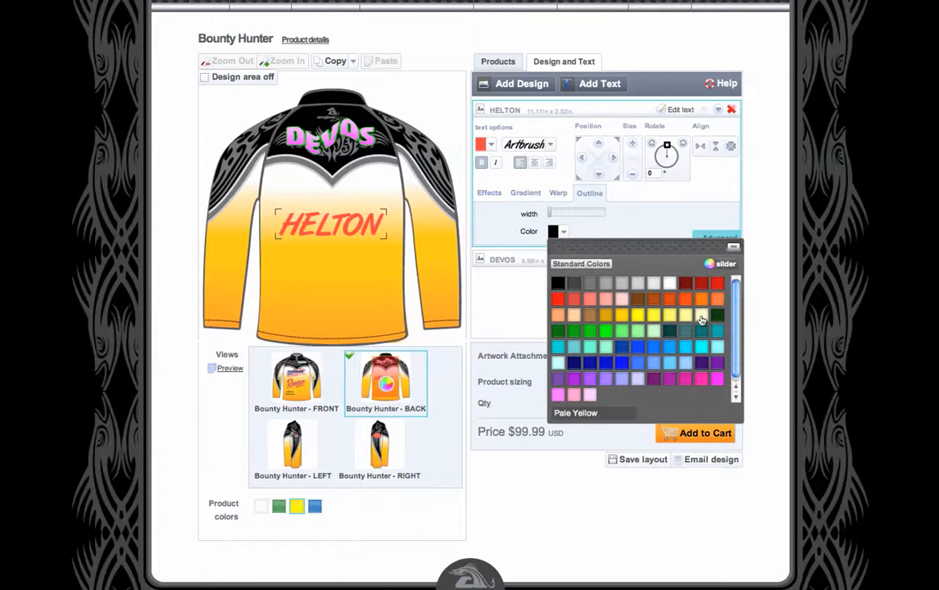
{"action": "left_click", "coordinate": [654, 378]}
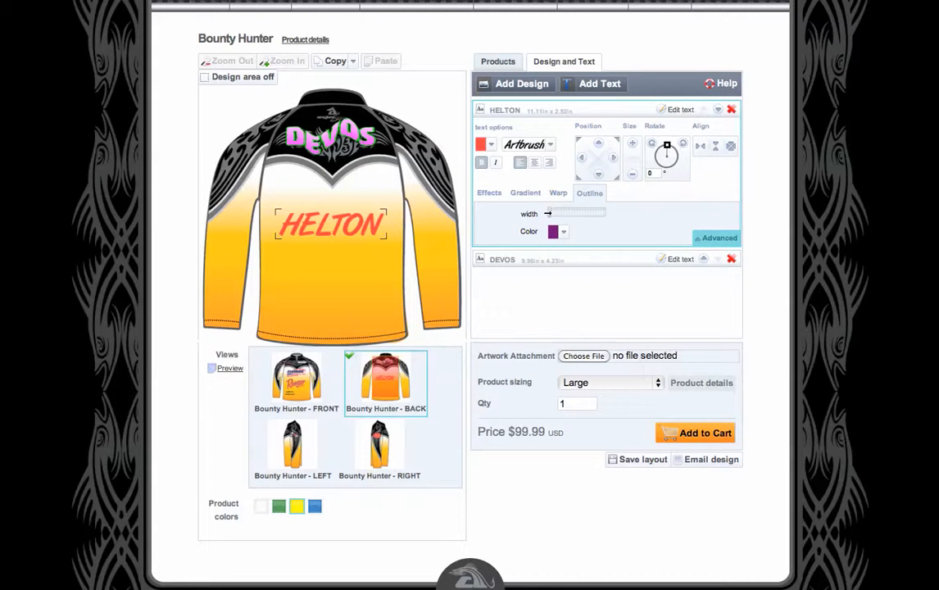
{"action": "left_click_drag", "start_coordinate": [563, 212], "coordinate": [565, 212]}
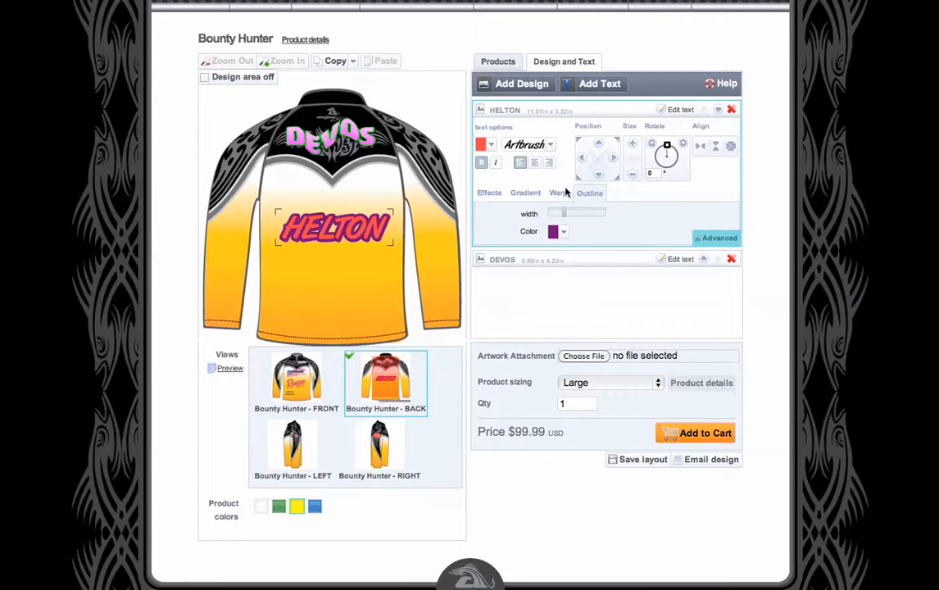
Apply a Glow effect to the second surname and move the lettering up, closer to the black yoke's point
{"action": "left_click", "coordinate": [495, 194]}
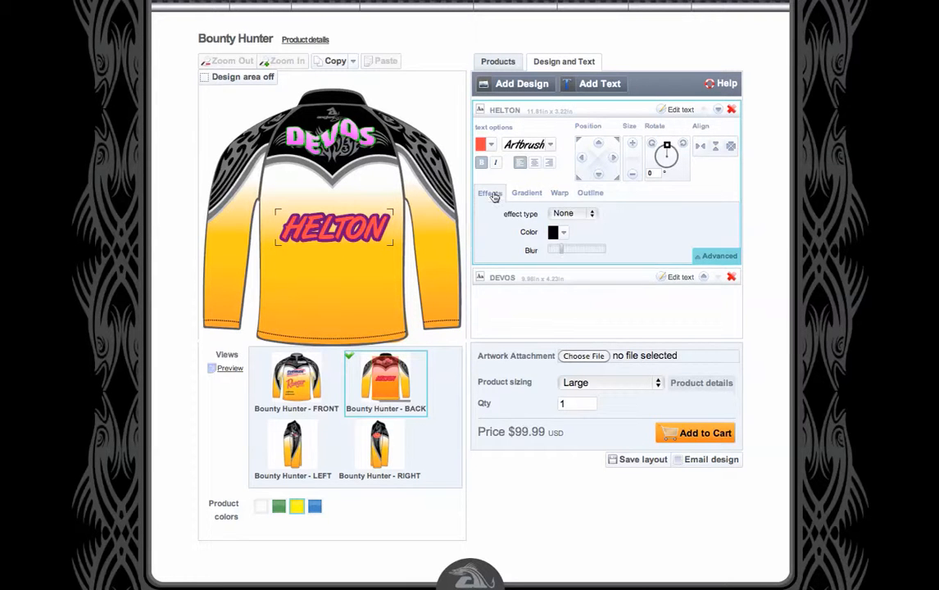
{"action": "left_click", "coordinate": [590, 216]}
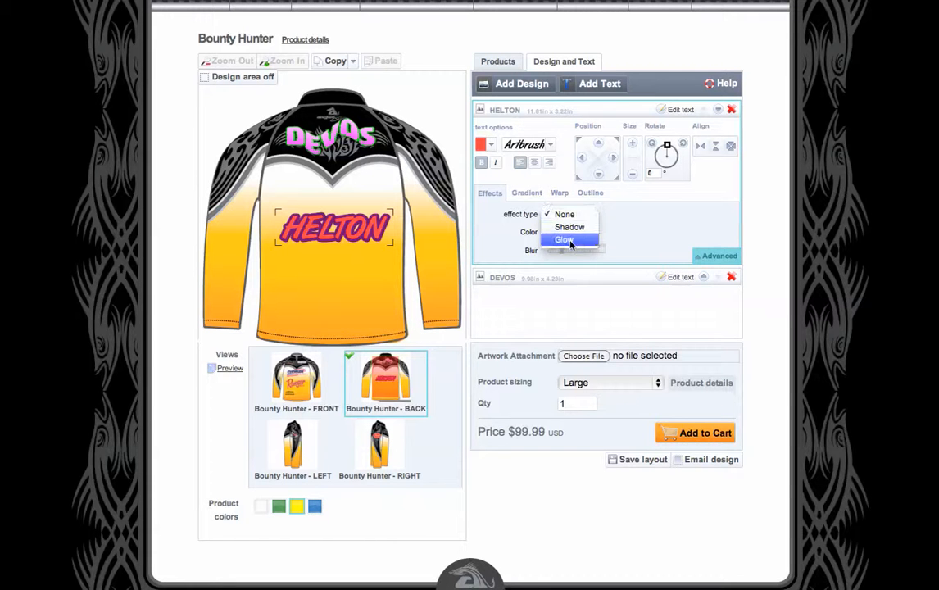
{"action": "left_click", "coordinate": [572, 240]}
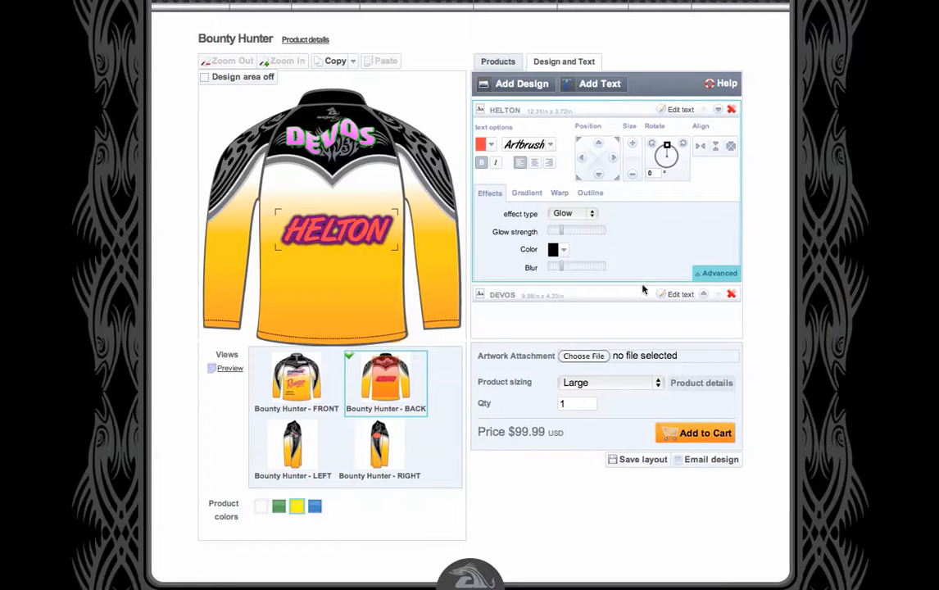
{"action": "left_click", "coordinate": [316, 265]}
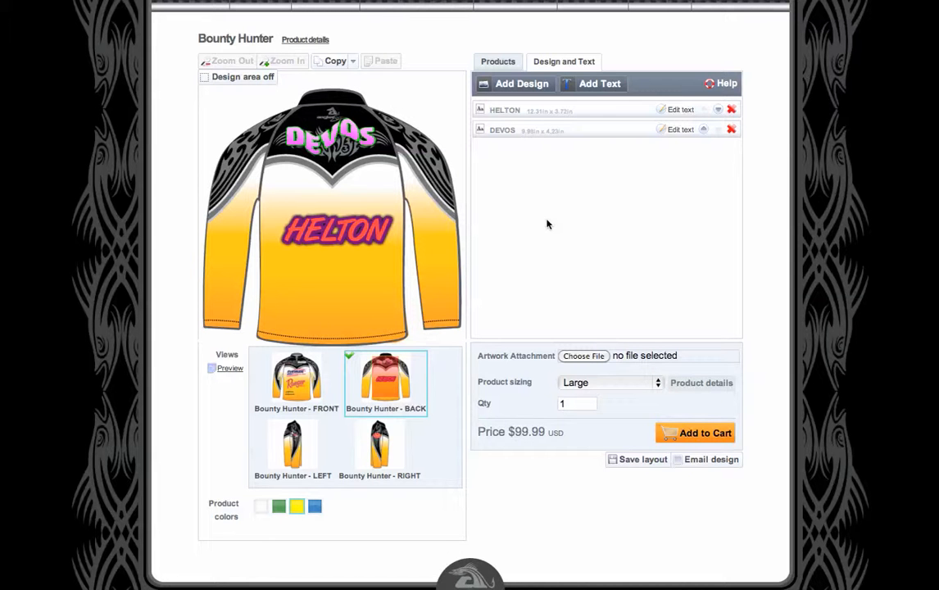
{"action": "left_click", "coordinate": [332, 233]}
{"action": "mouse_move", "coordinate": [332, 233]}
{"action": "left_mouse_down"}
{"action": "mouse_move", "coordinate": [331, 205]}
{"action": "mouse_move", "coordinate": [330, 217]}
{"action": "left_mouse_up"}
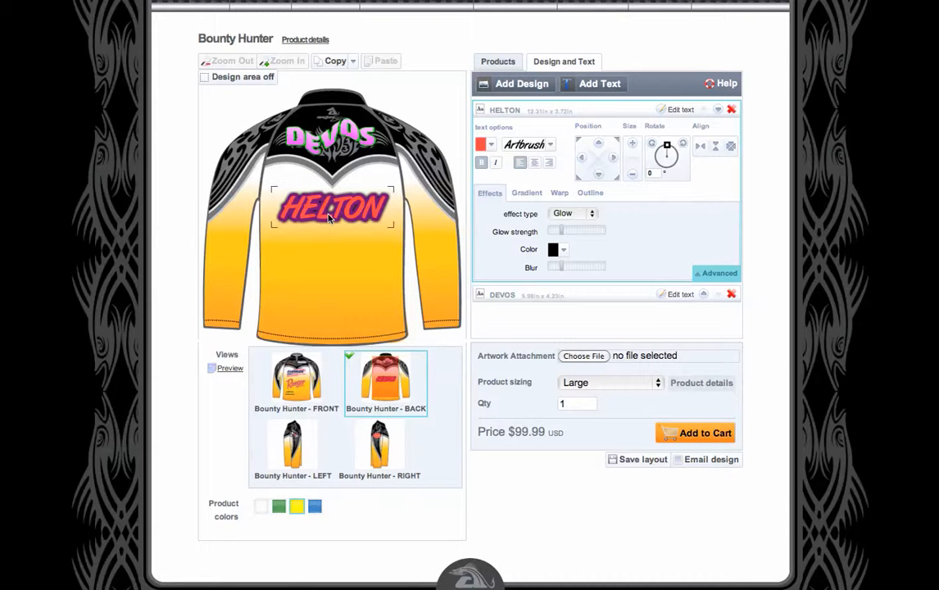